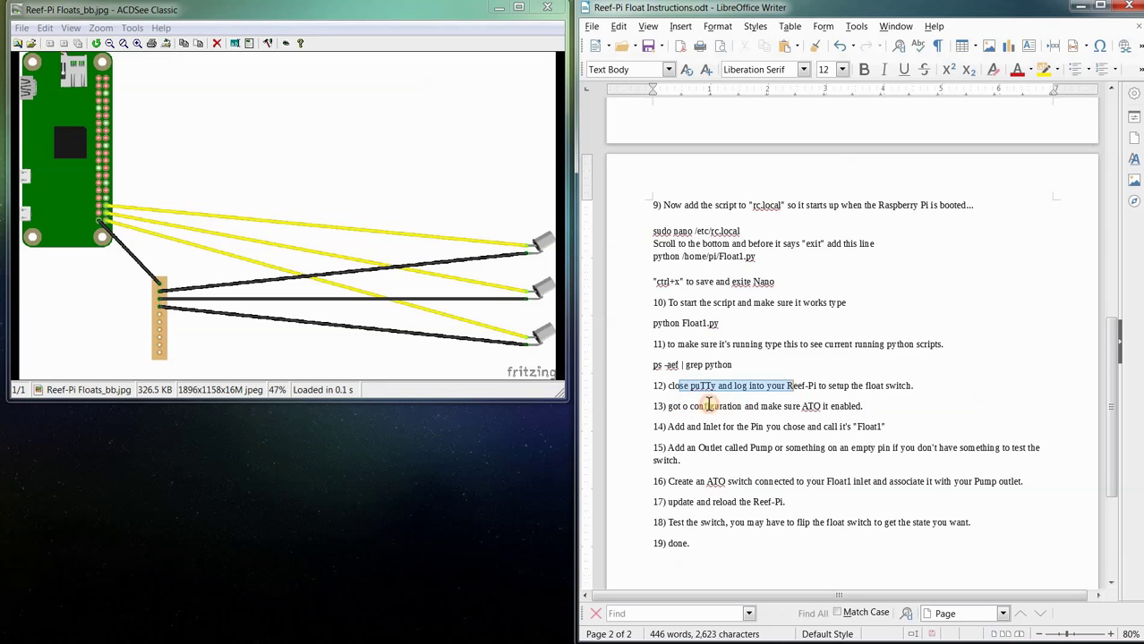
Highlight step 13 on enabling ATO in Writer, then show the reef-pi dashboard tab in Firefox
left_click_drag(682, 406, 862, 406)
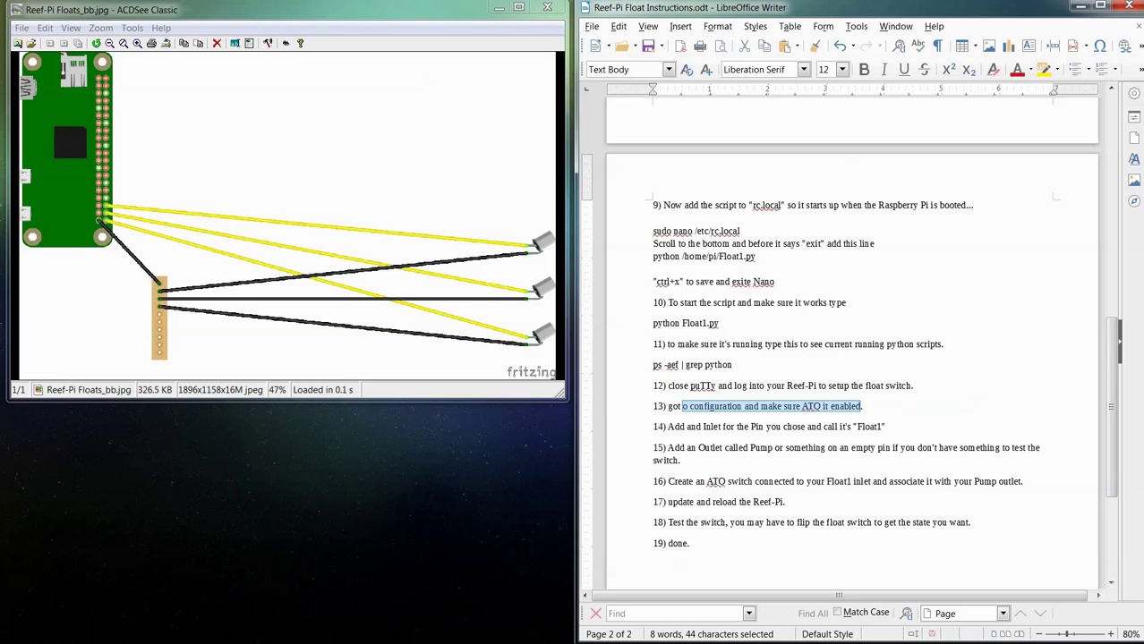
key("alt+Tab")
left_click(98, 25)
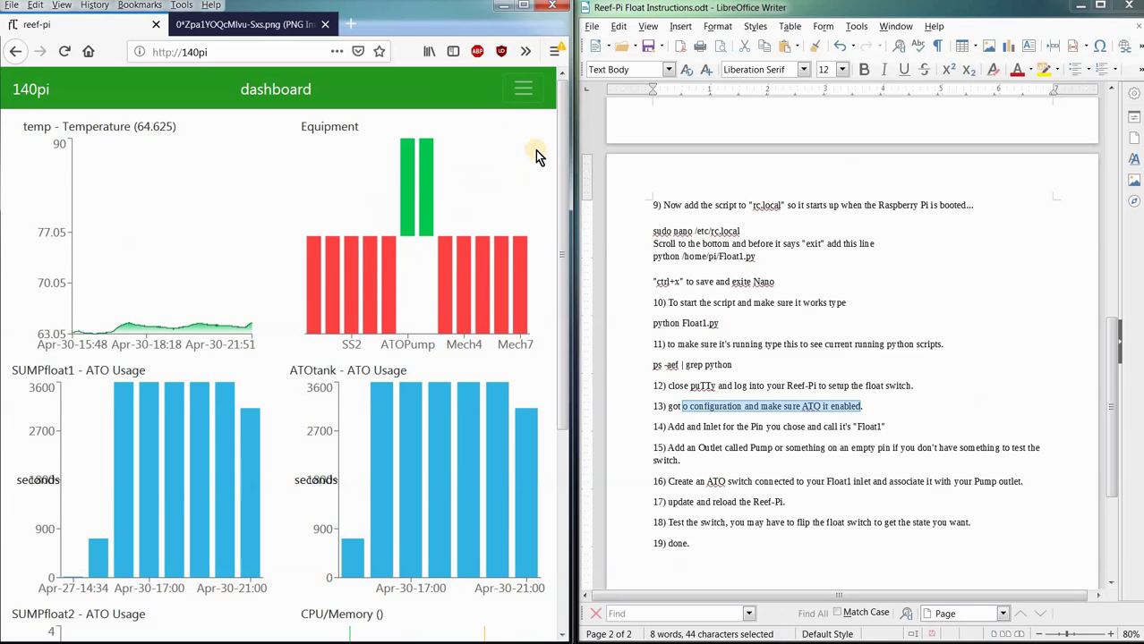
In reef-pi Configuration, tick the dashboard capability alongside ato and save with update
left_click(521, 91)
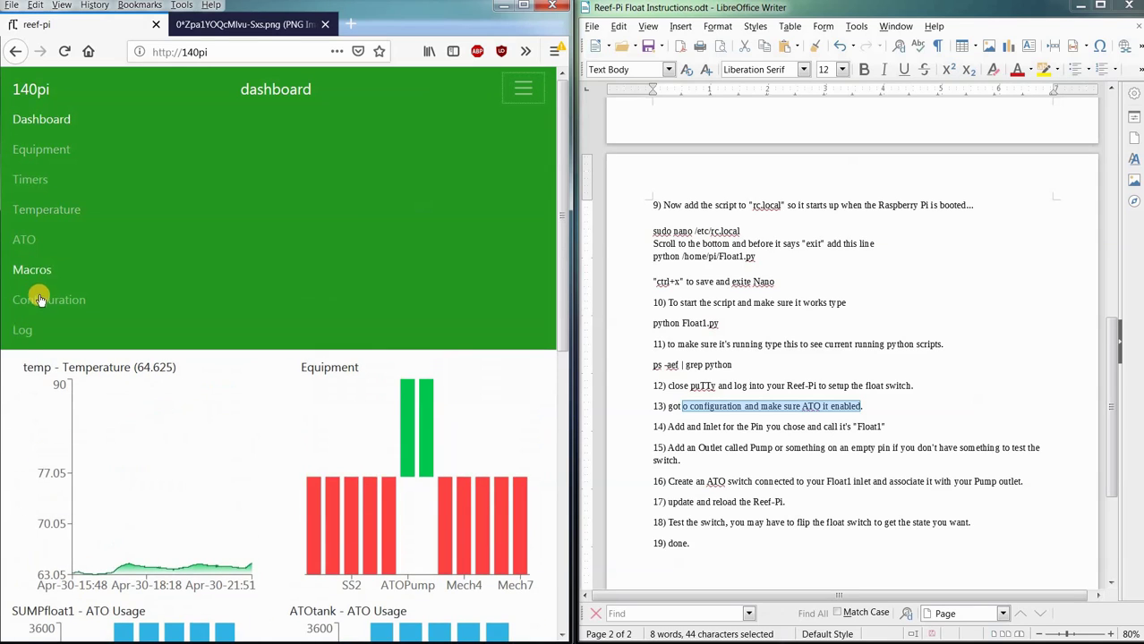
left_click(71, 317)
scroll(230, 402, "down", 5)
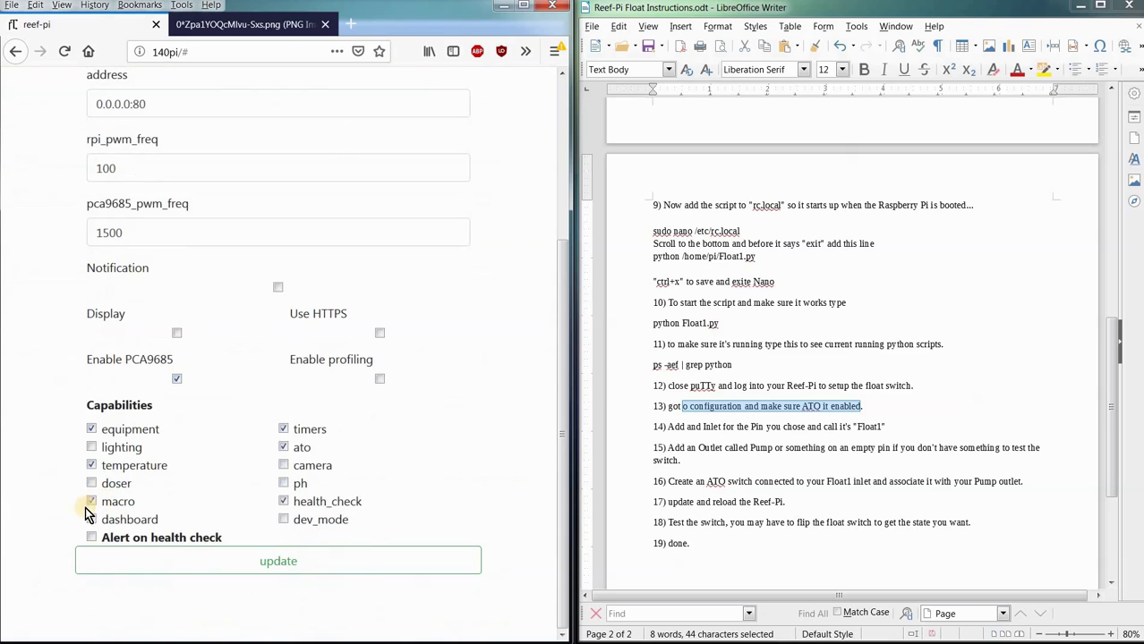
left_click(284, 450)
left_click(271, 562)
On the Connectors tab, open and close the new inlet and new outlet forms without adding anything
left_click(110, 133)
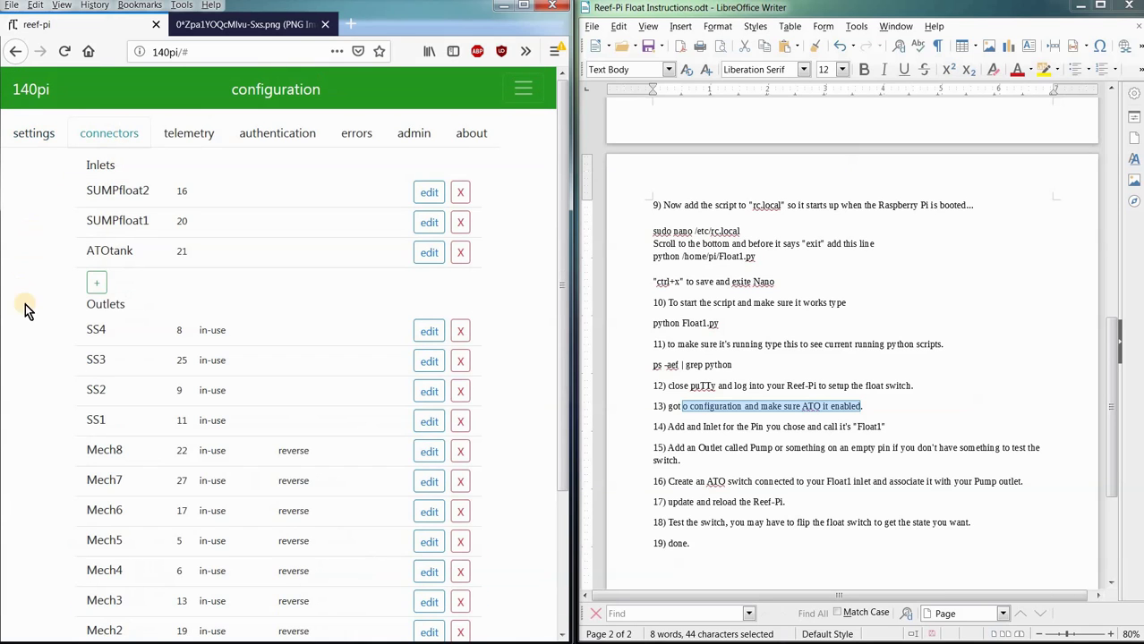
left_click(97, 284)
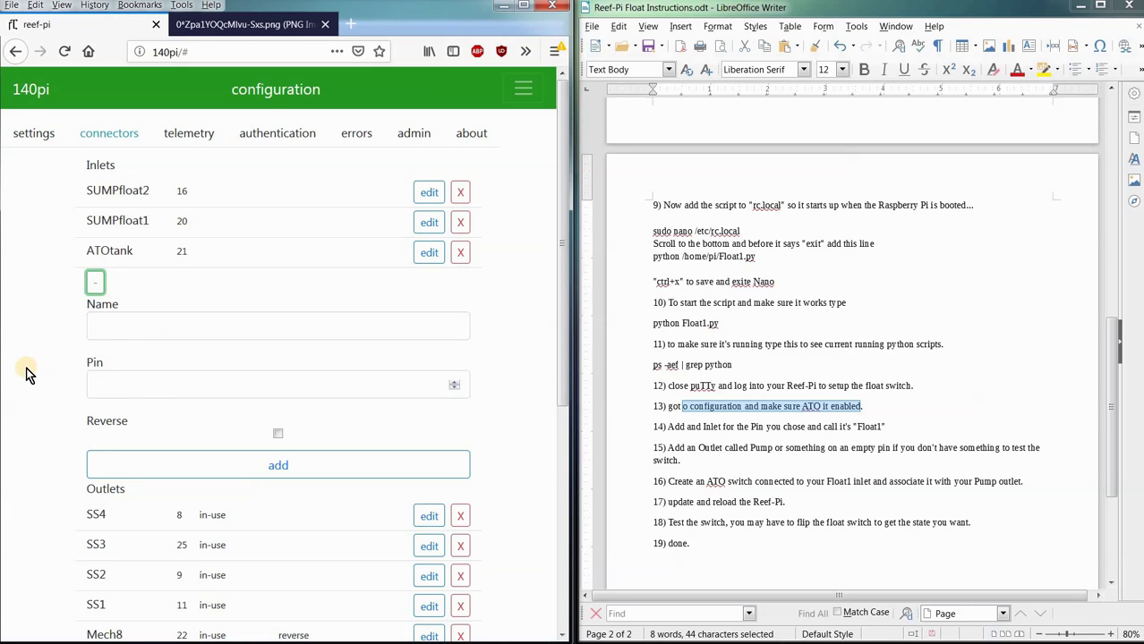
left_click(96, 285)
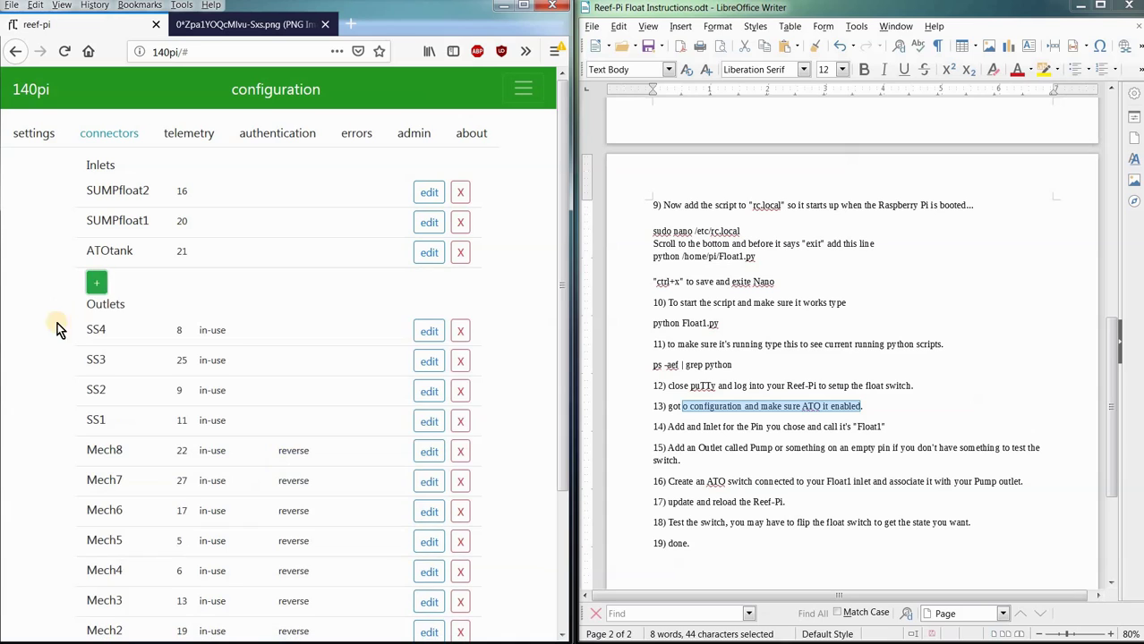
scroll(40, 353, "down", 4)
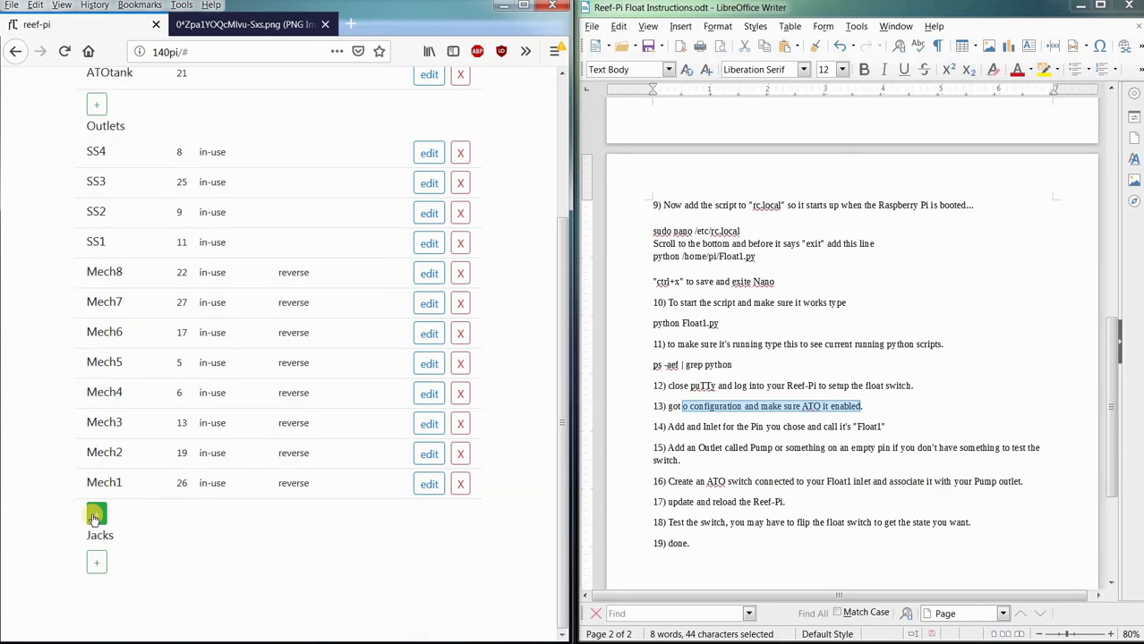
left_click(96, 516)
scroll(134, 502, "down", 4)
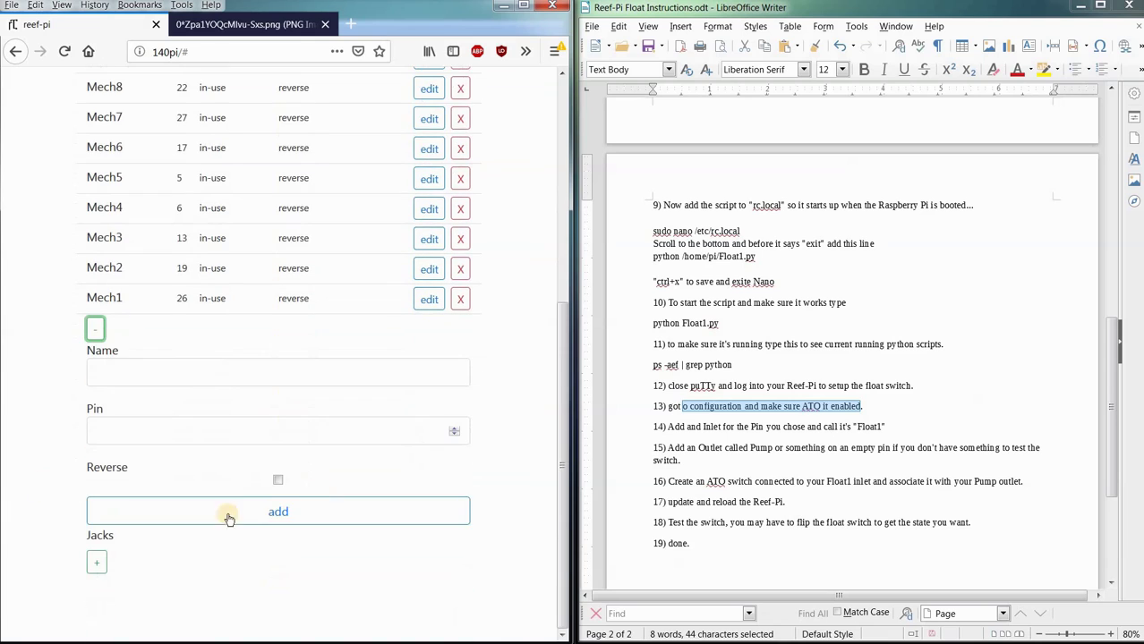
left_click(93, 334)
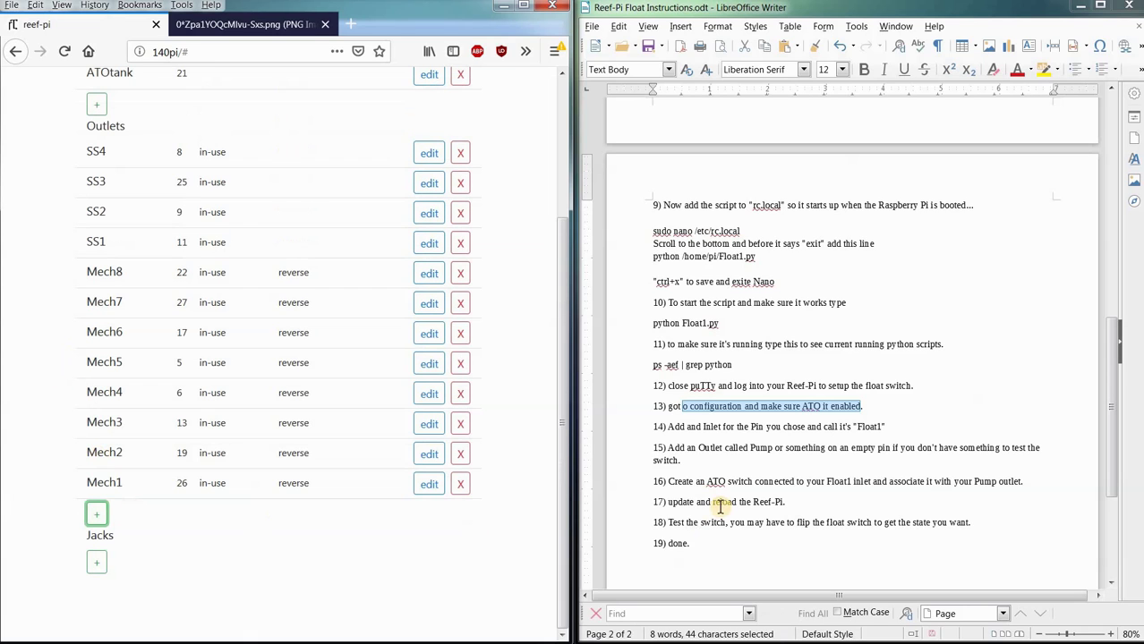
Highlight steps 16–17 on the ATO switch in Writer, then scroll reef-pi back to the top
left_click_drag(680, 451, 799, 464)
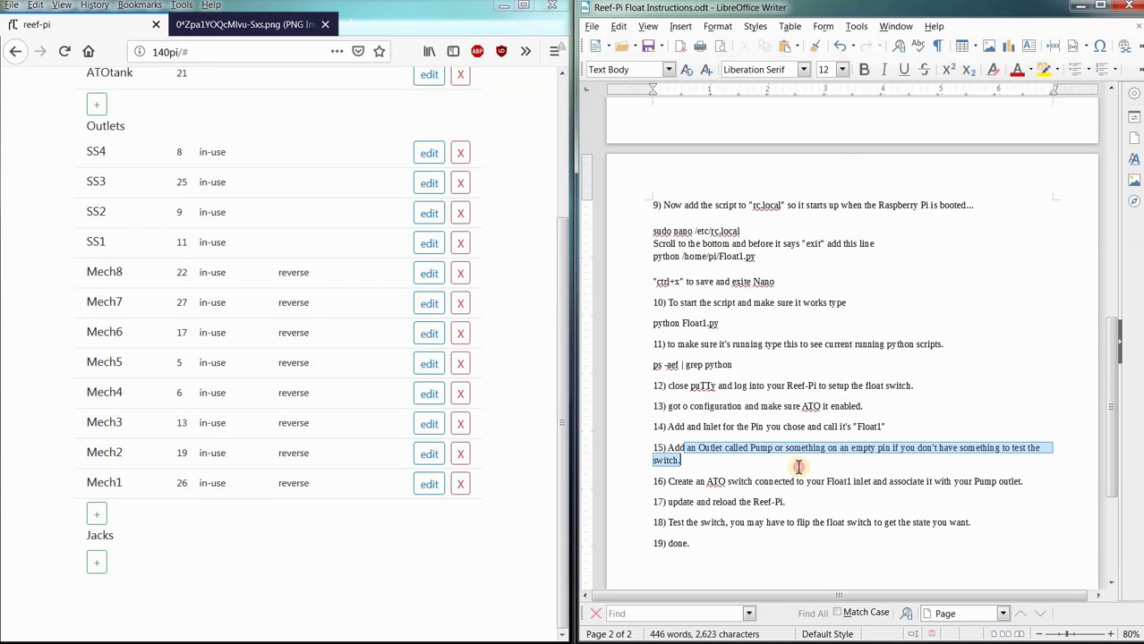
left_click(626, 533)
left_click(680, 484, "shift")
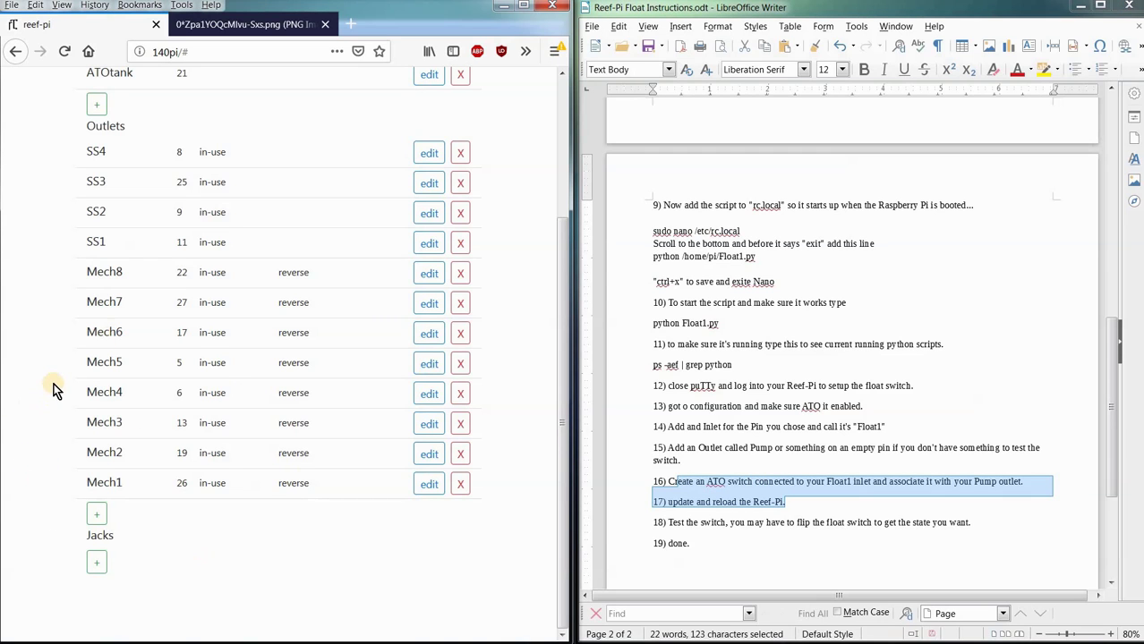
scroll(43, 269, "up", 4)
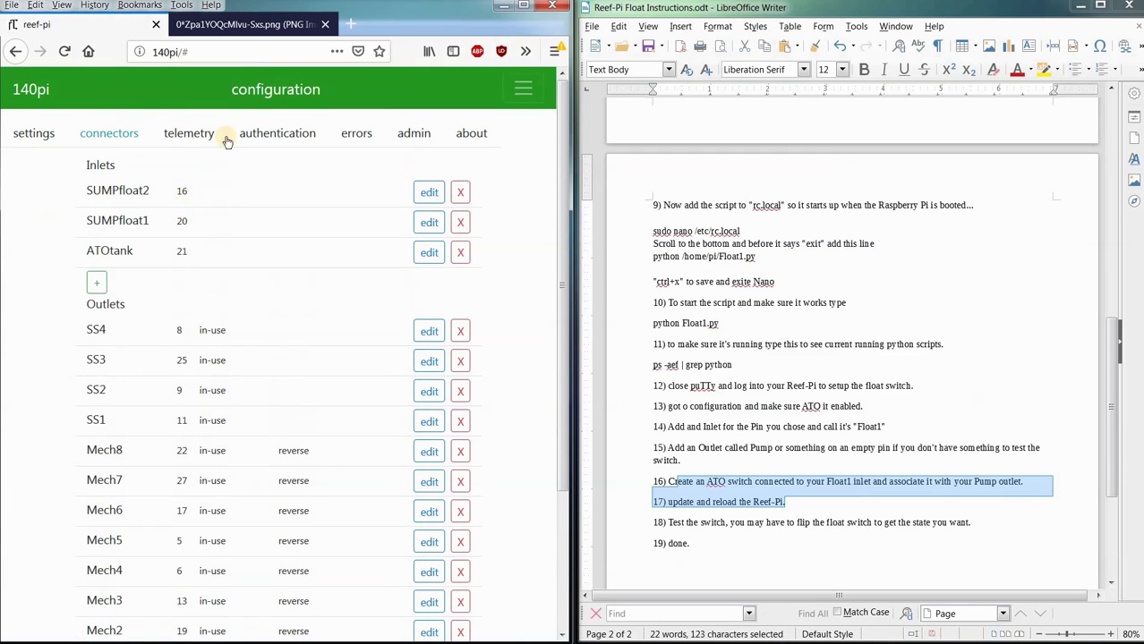
left_click(522, 89)
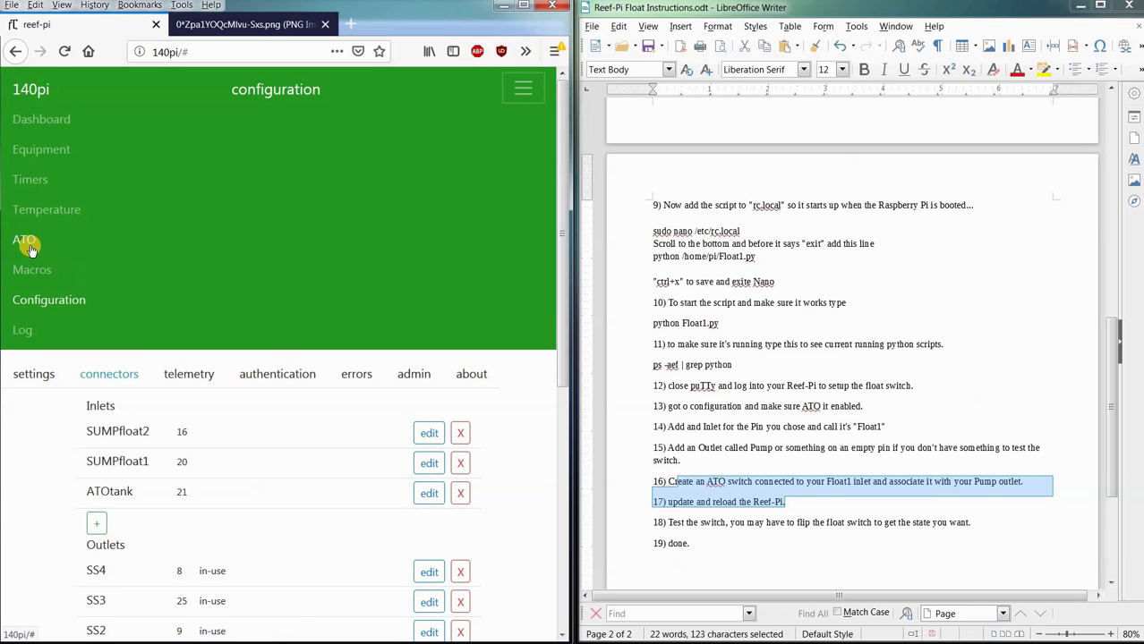
Go to the Equipment page, then open and dismiss the new equipment form without adding anything
left_click(42, 151)
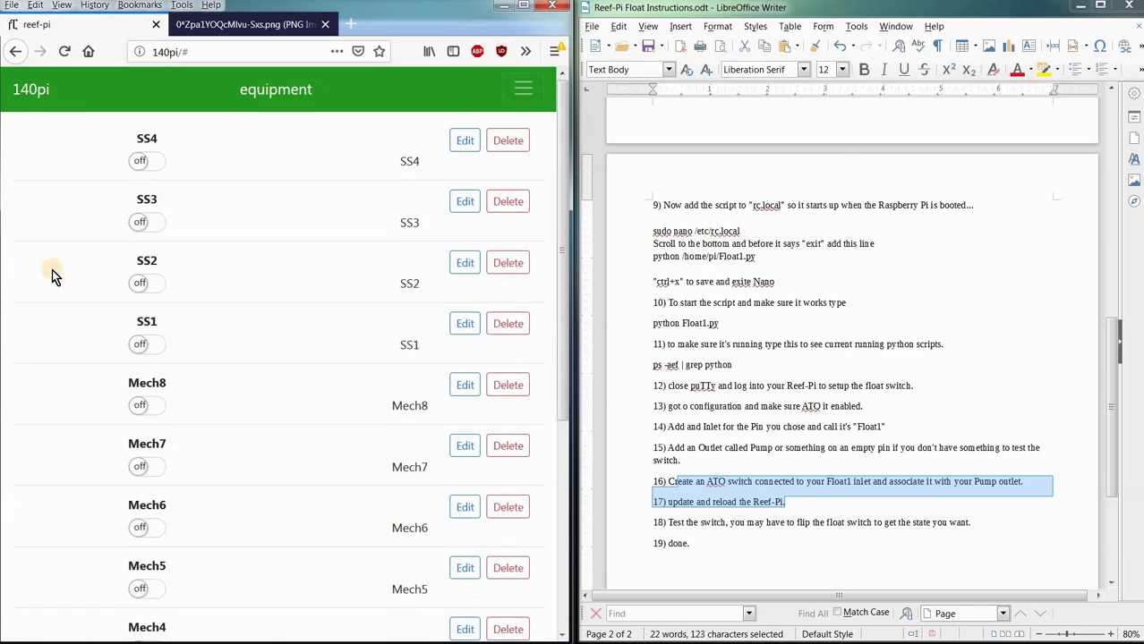
scroll(63, 332, "down", 1)
scroll(62, 335, "down", 5)
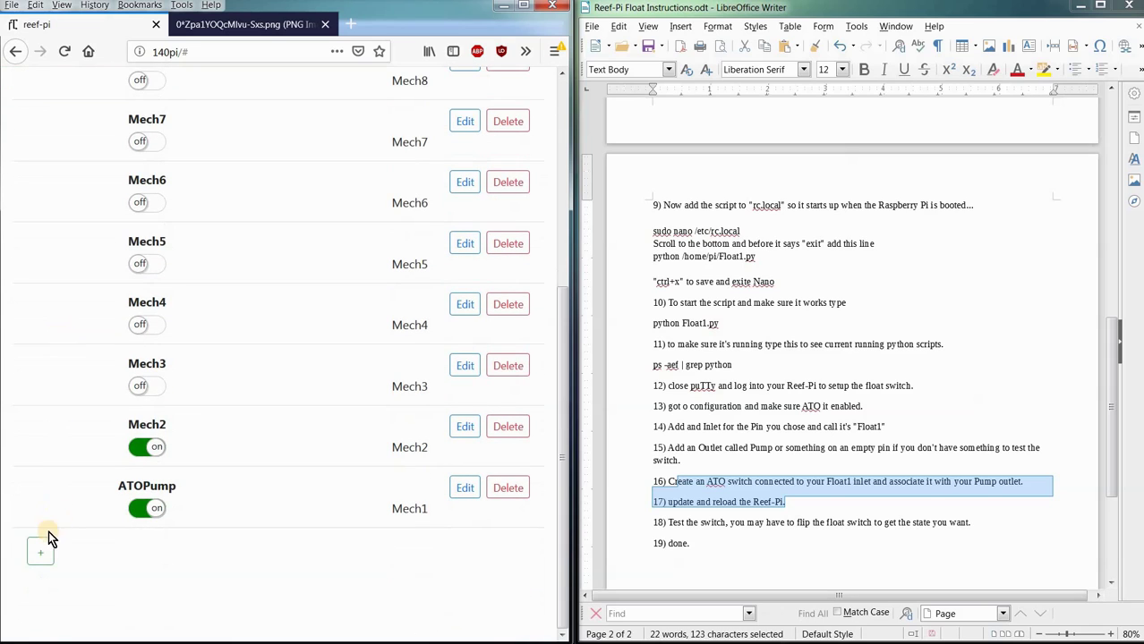
left_click(41, 555)
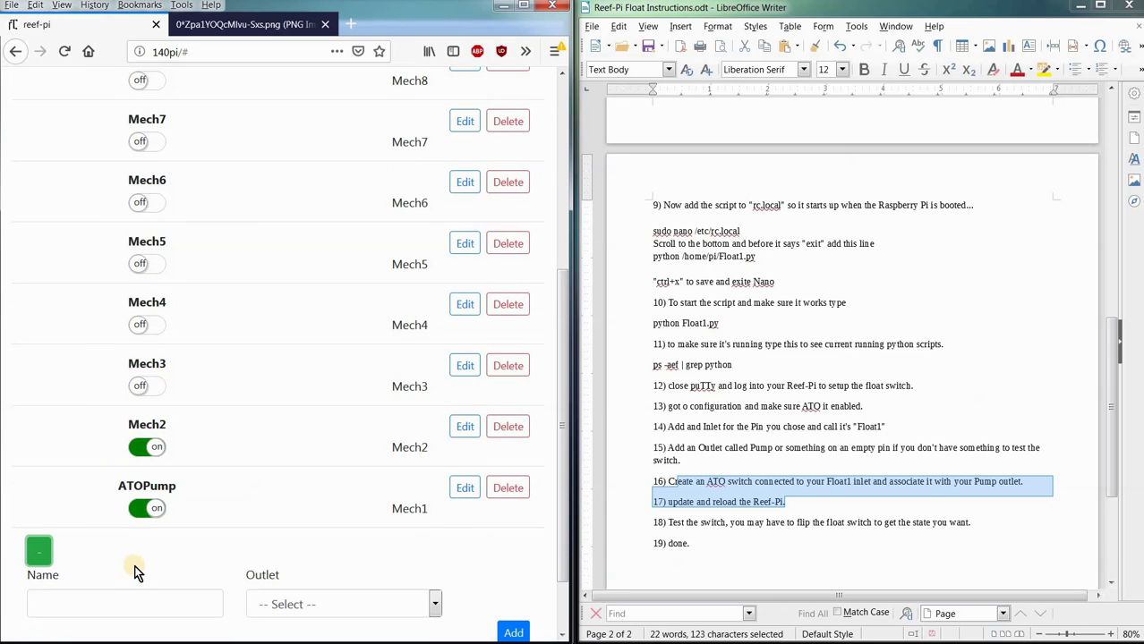
scroll(89, 521, "down", 2)
left_click(100, 525)
left_click(40, 477)
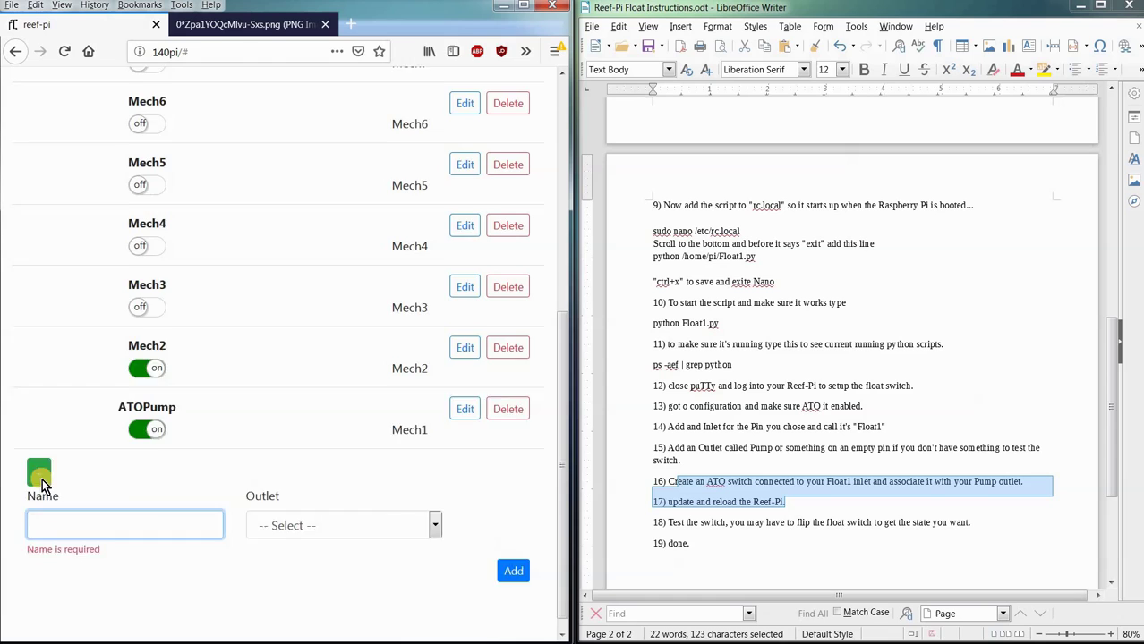
Scroll the equipment list to confirm ATOPump exists on the Mech1 outlet
scroll(43, 484, "up", 3)
scroll(43, 478, "up", 2)
scroll(92, 455, "down", 5)
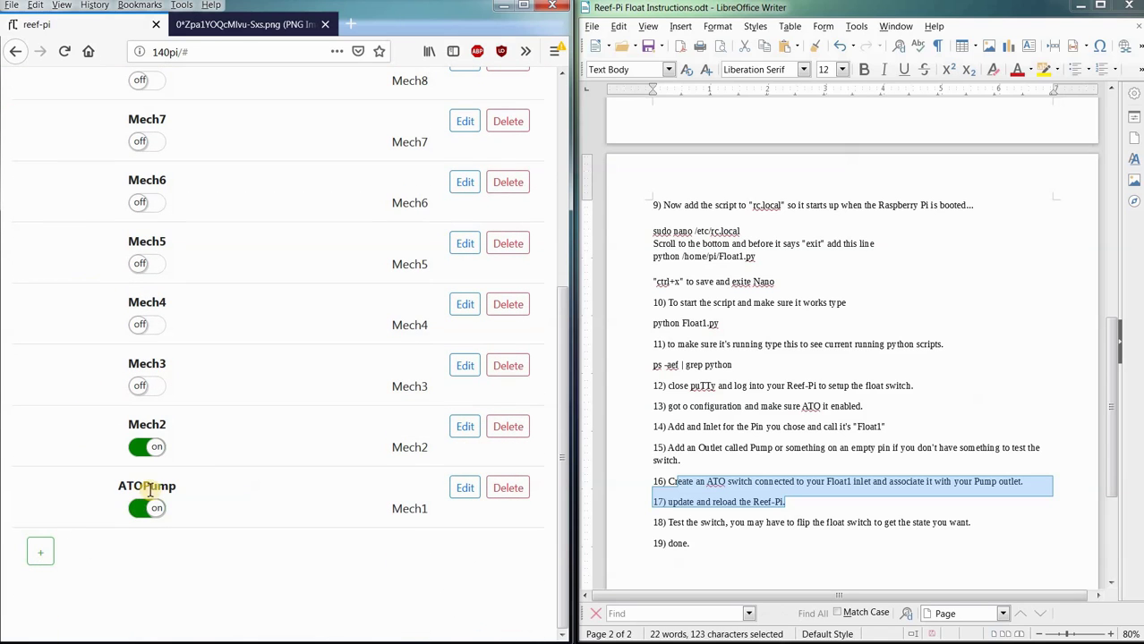
scroll(55, 503, "up", 3)
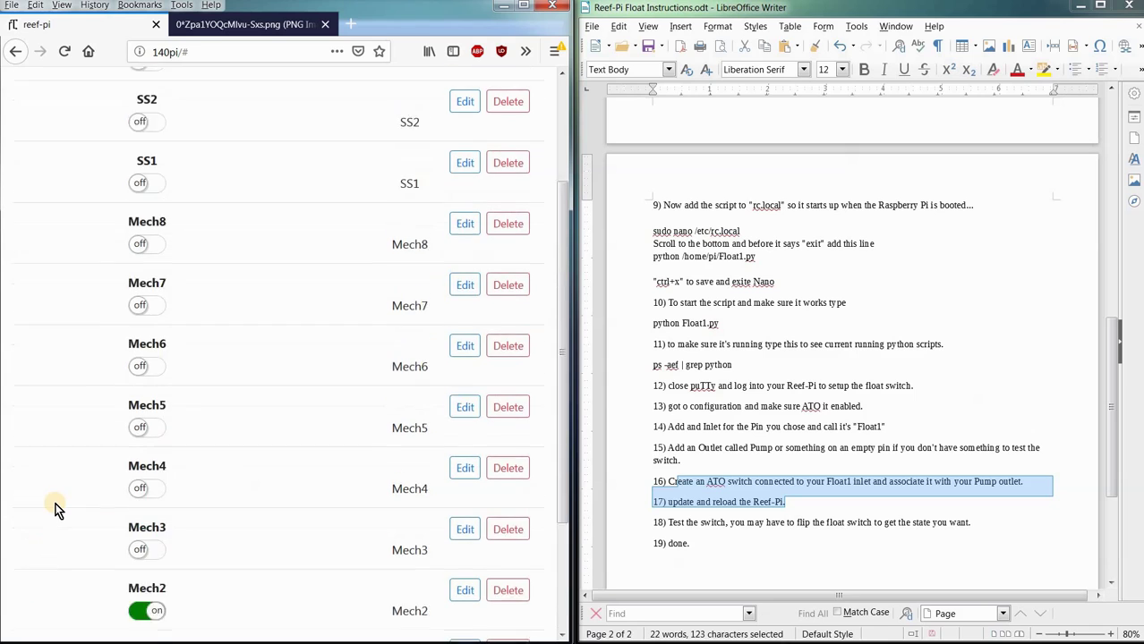
scroll(56, 503, "down", 3)
scroll(285, 384, "up", 3)
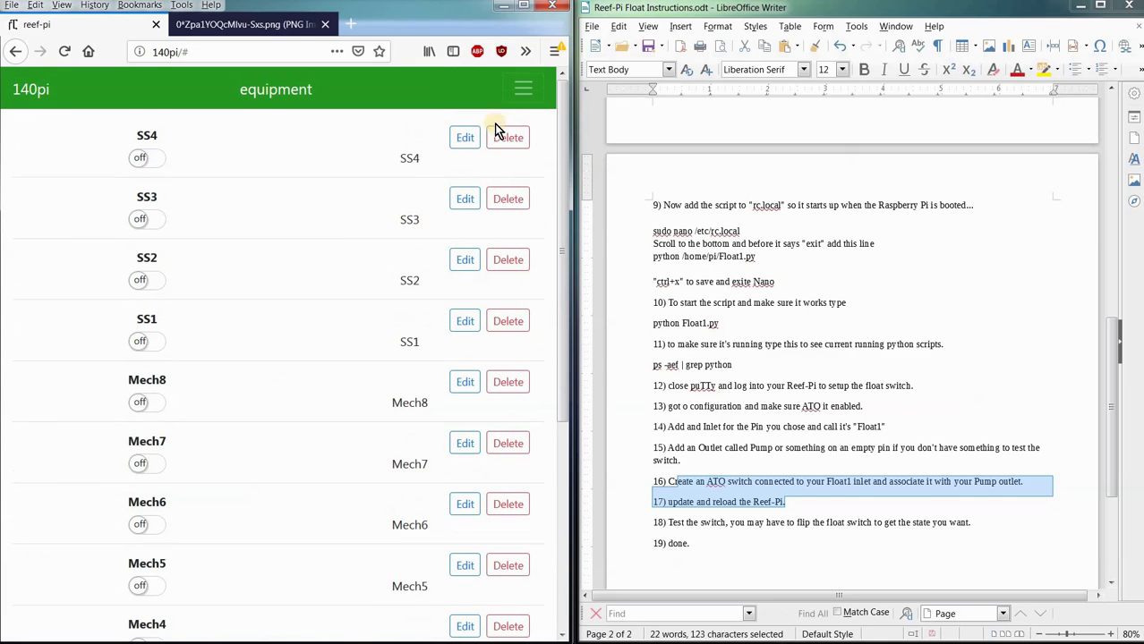
left_click(523, 87)
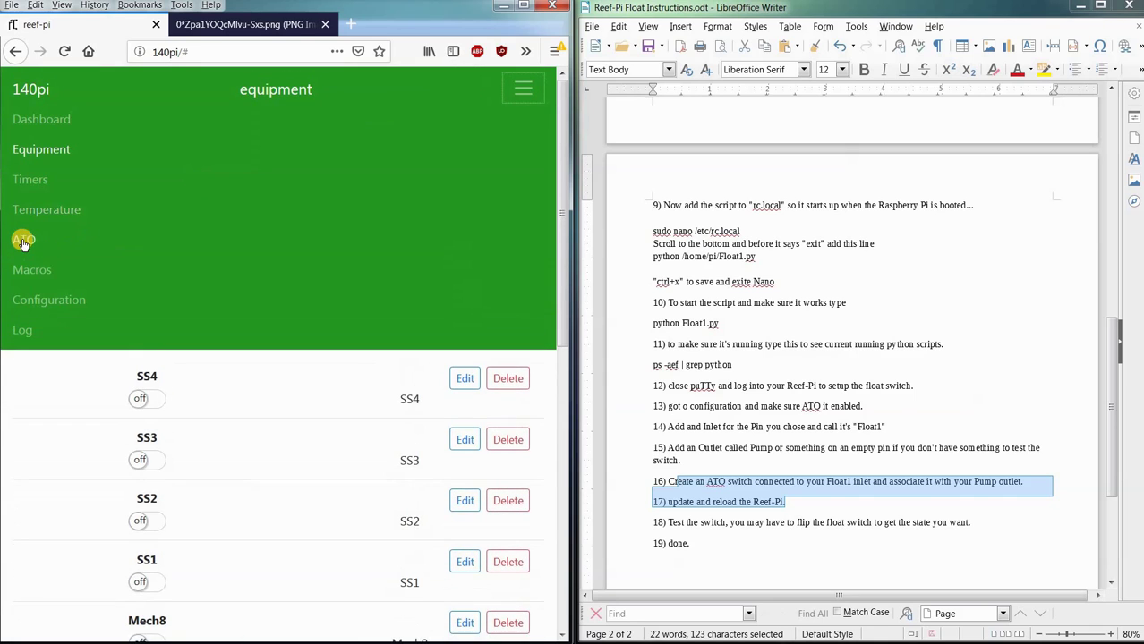
left_click(24, 241)
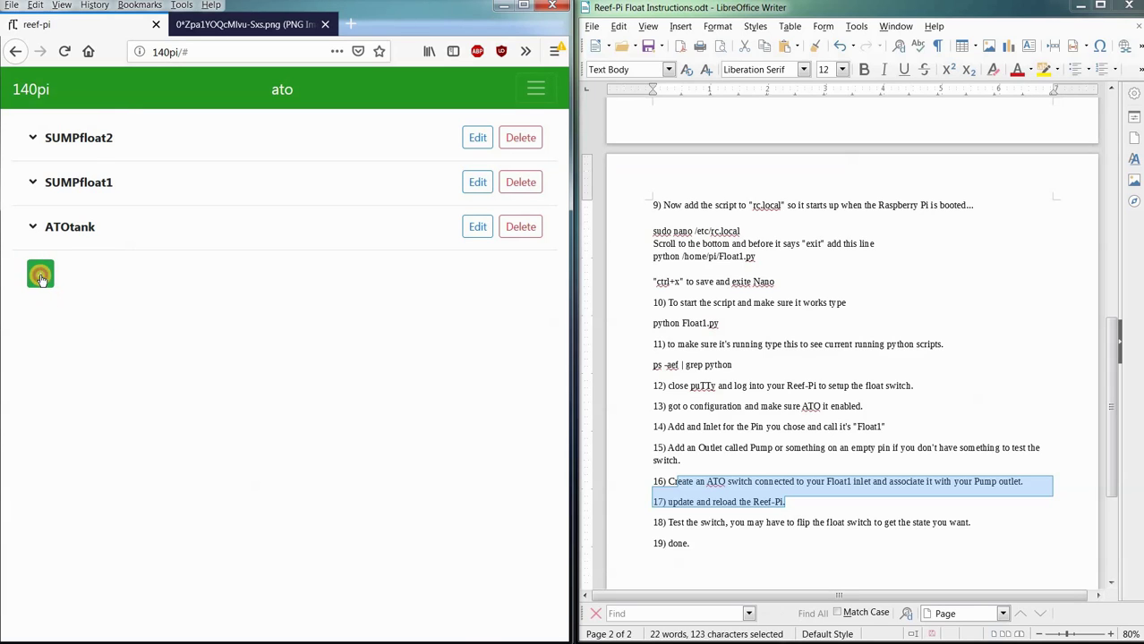
left_click(41, 277)
left_click(104, 320)
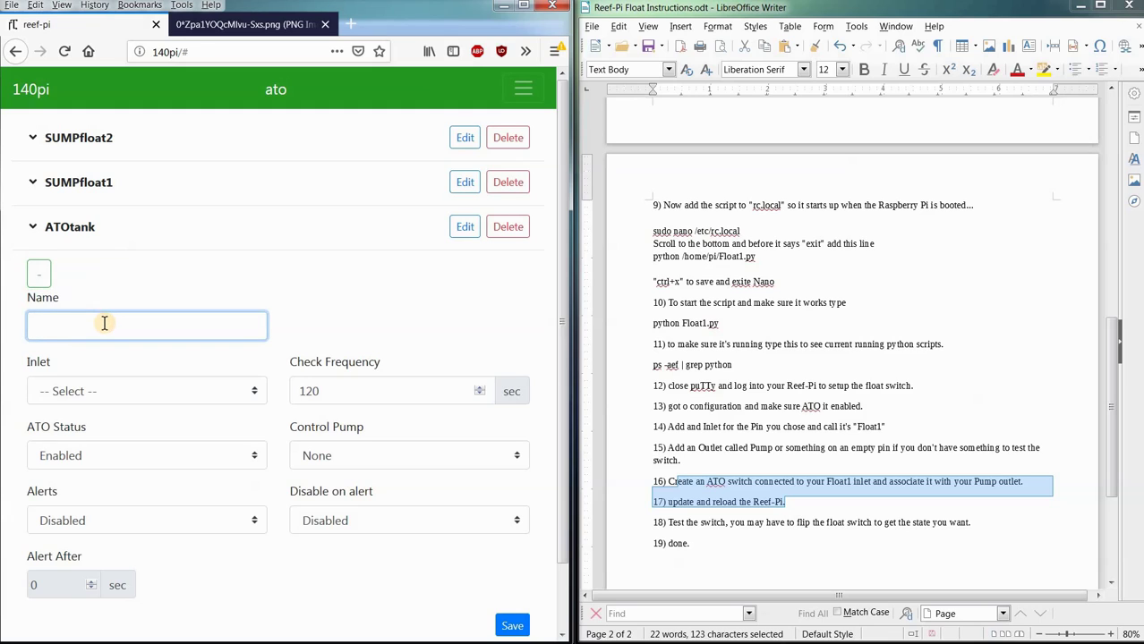
left_click(102, 390)
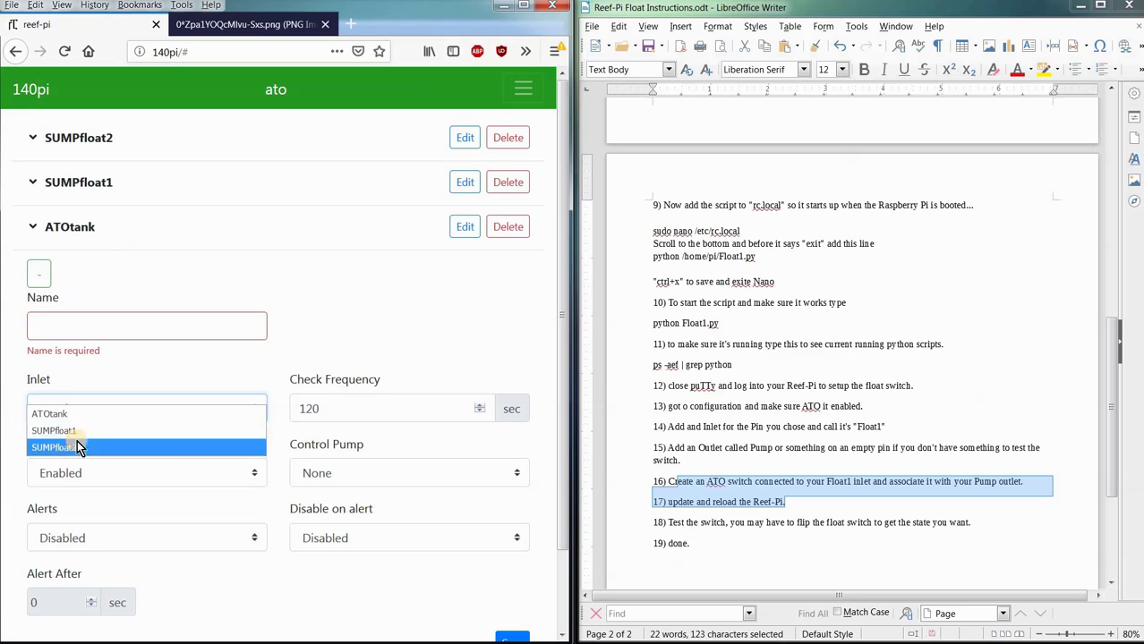
left_click(364, 306)
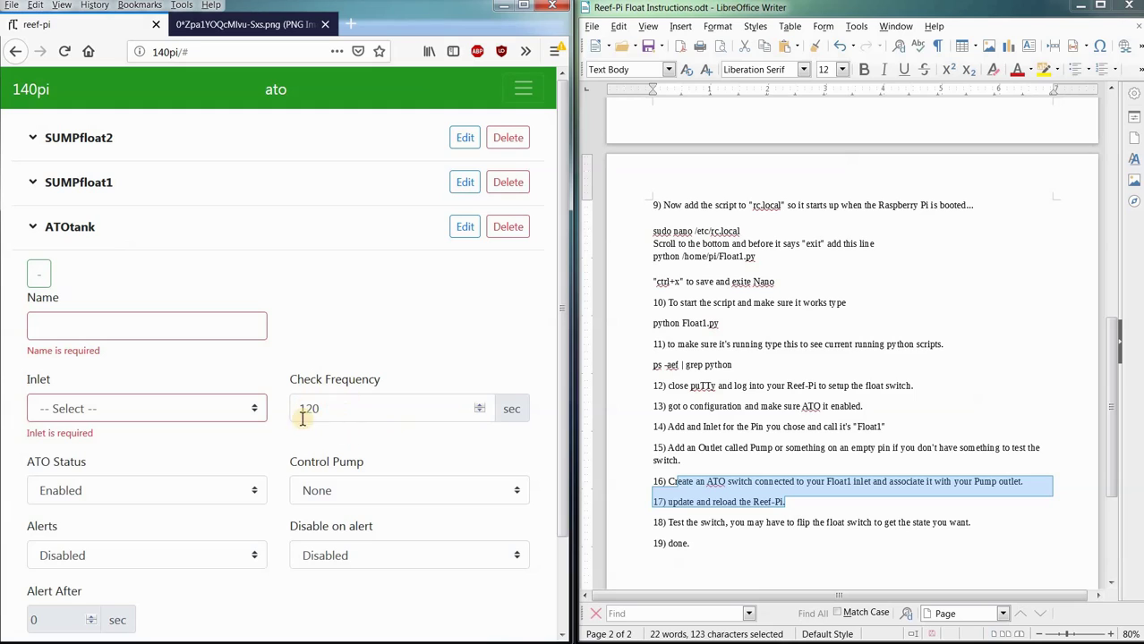
left_click(345, 491)
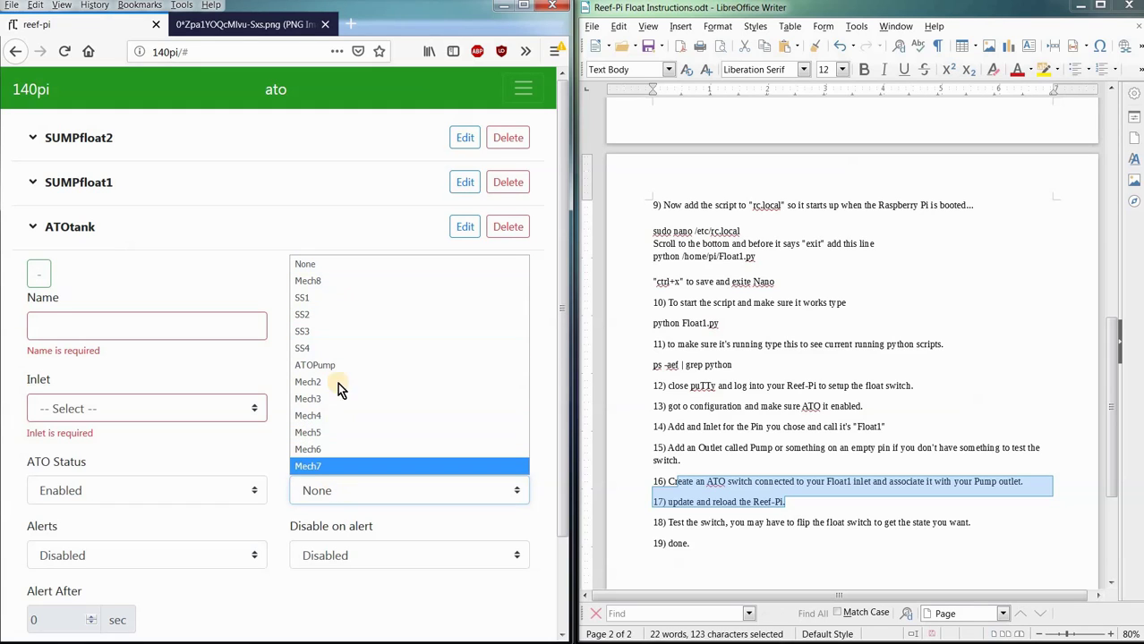
left_click(235, 460)
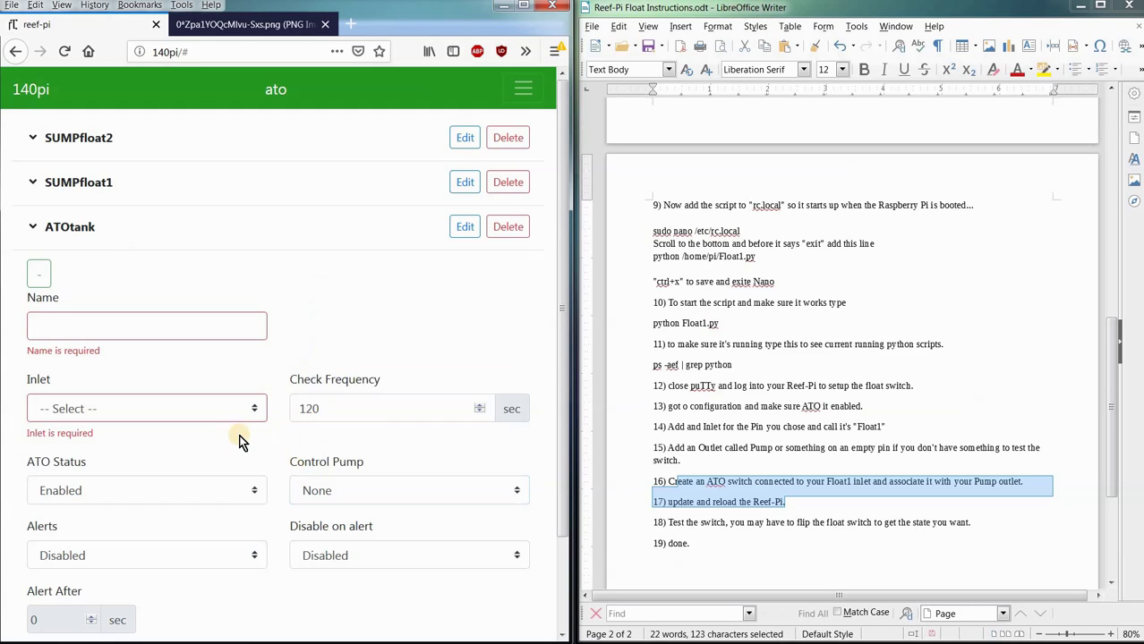
left_click(36, 280)
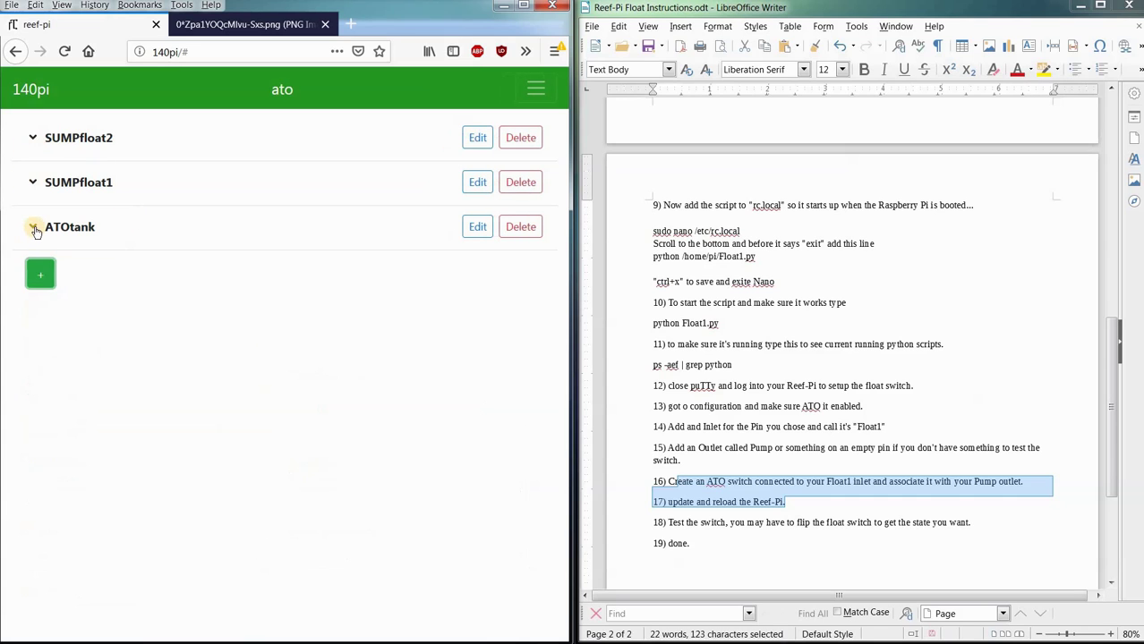
left_click(32, 226)
scroll(288, 365, "down", 3)
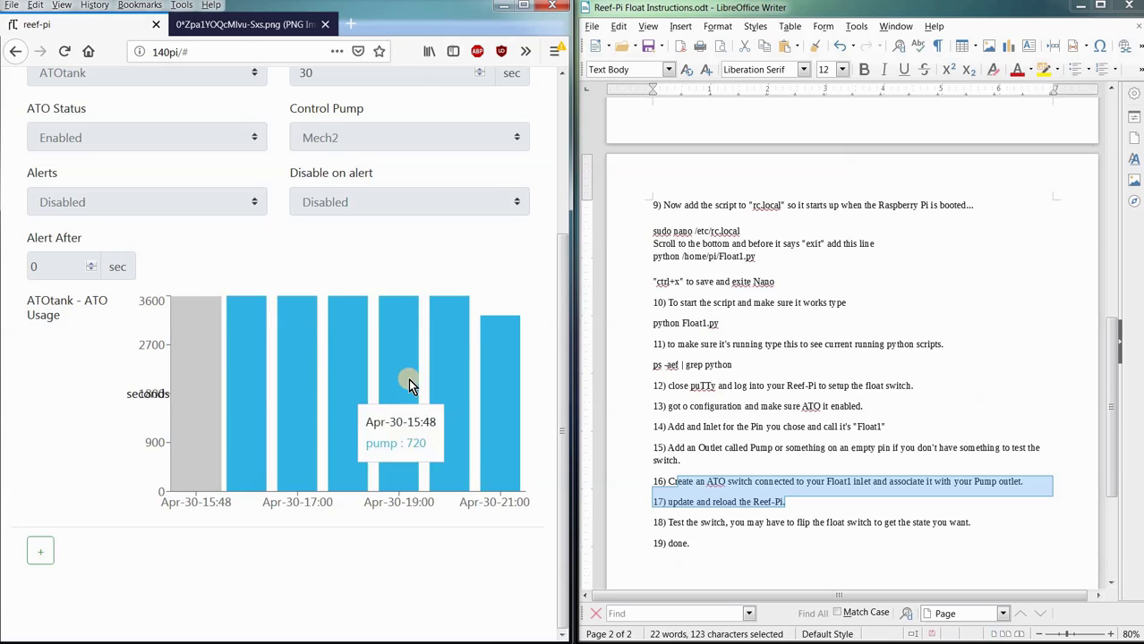
scroll(253, 311, "up", 1)
scroll(296, 309, "up", 1)
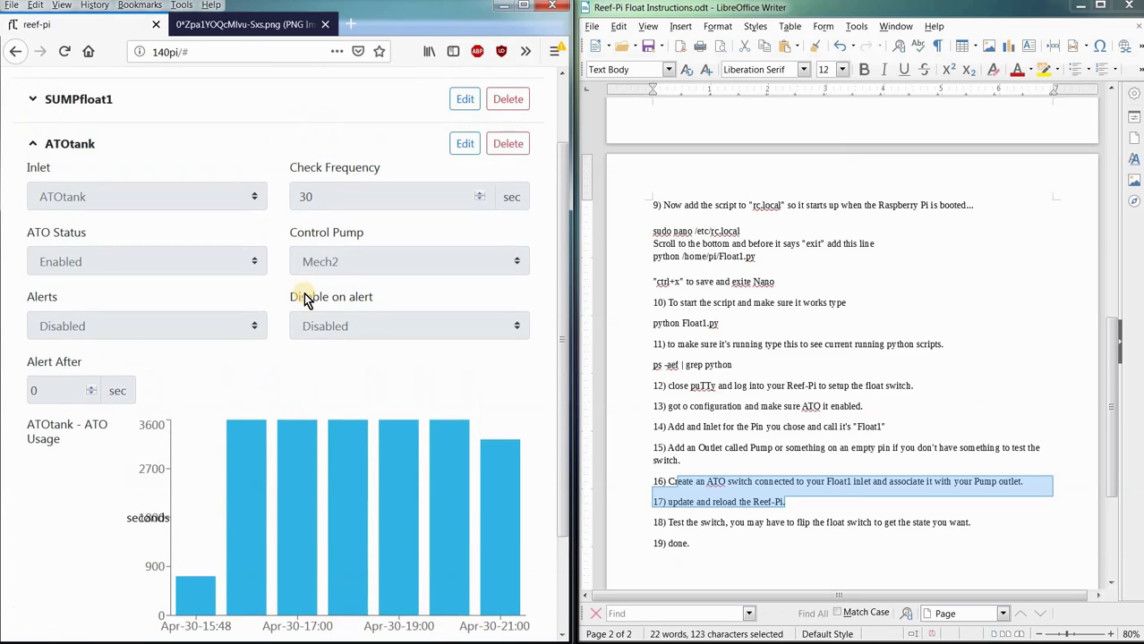
scroll(36, 230, "up", 1)
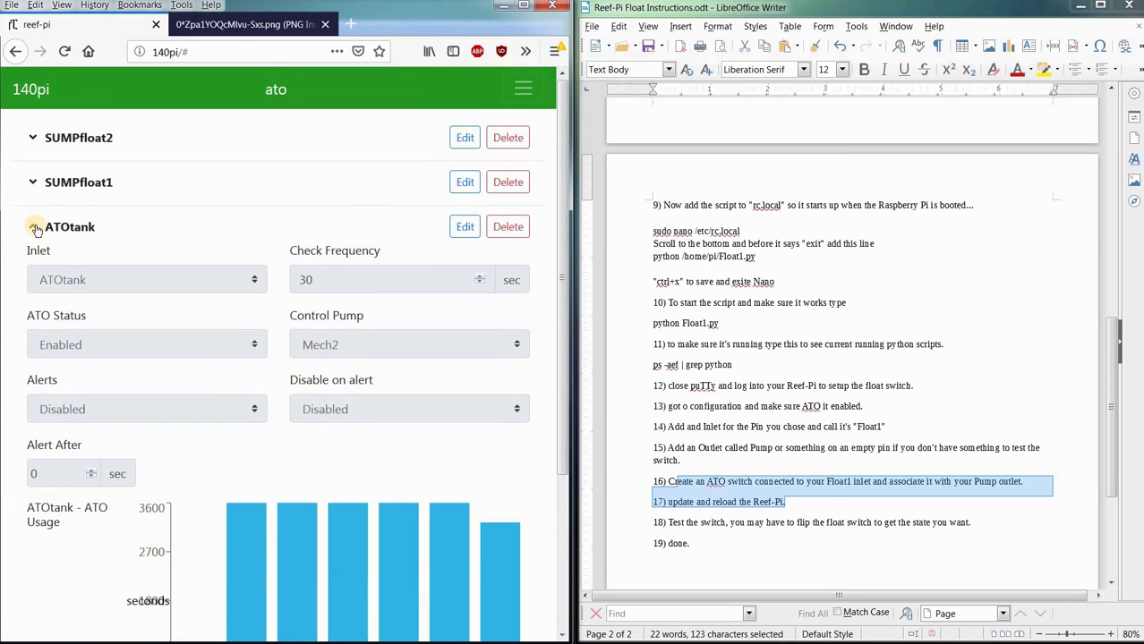
left_click(32, 229)
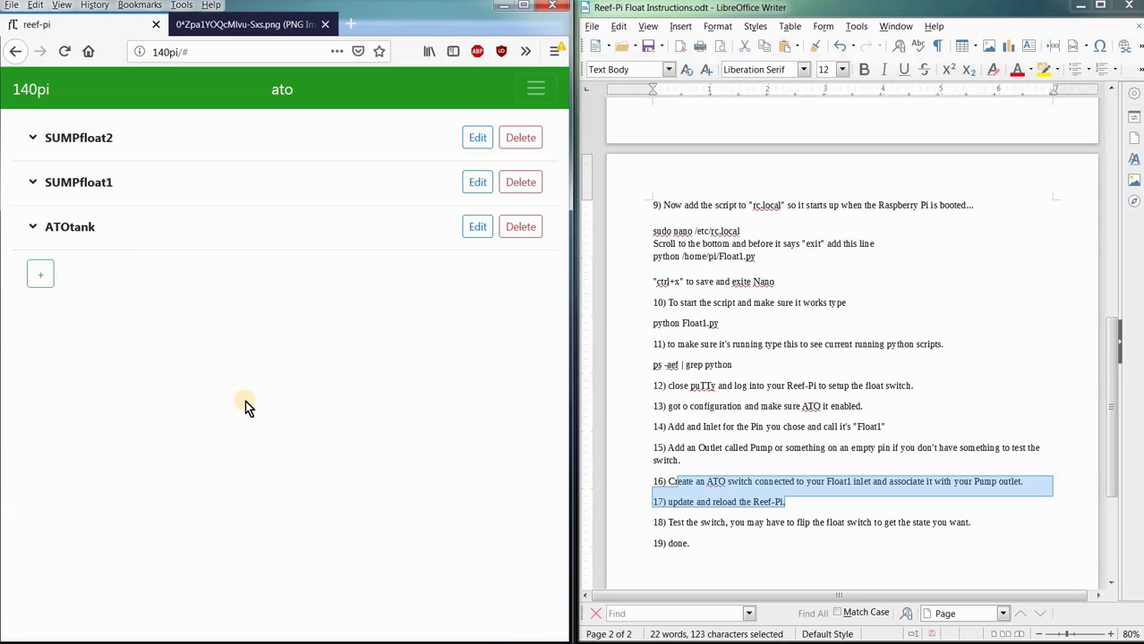
Review the equipment list, then switch to the dashboard with equipment and SUMPfloat1/ATOtank ATO usage charts
left_click(515, 95)
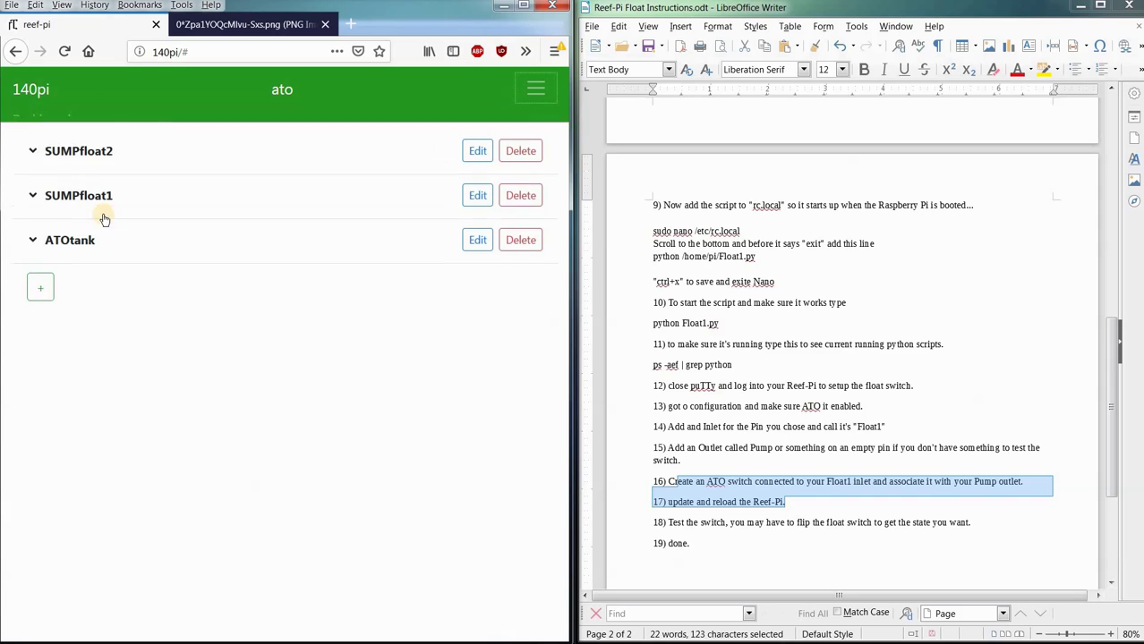
left_click(66, 149)
scroll(126, 408, "down", 5)
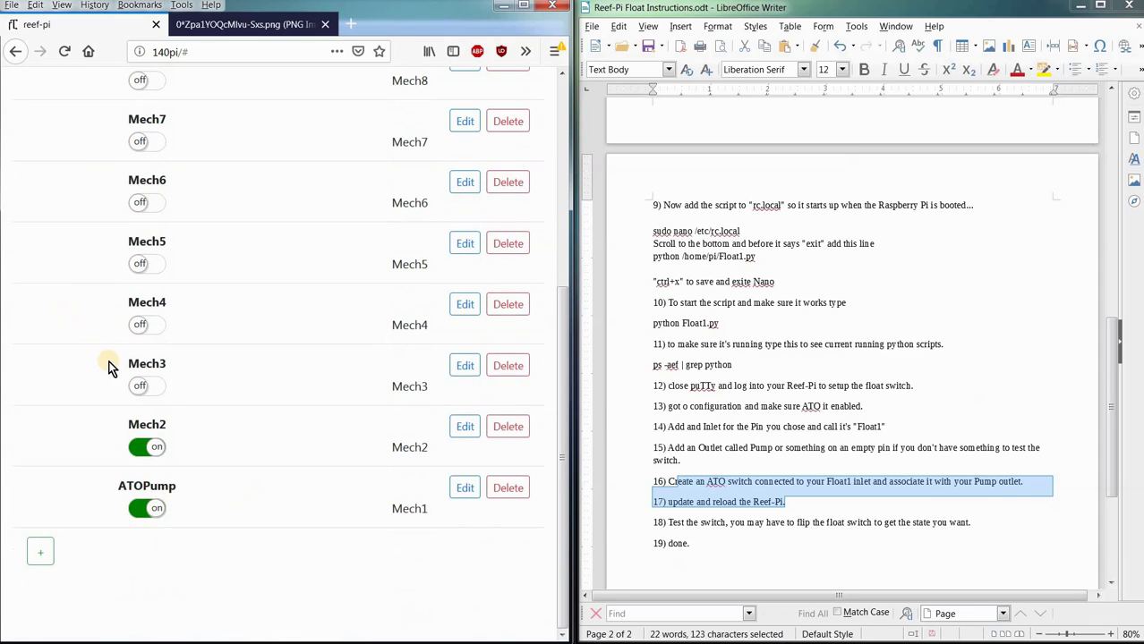
scroll(107, 403, "up", 4)
scroll(126, 483, "down", 4)
scroll(242, 363, "up", 4)
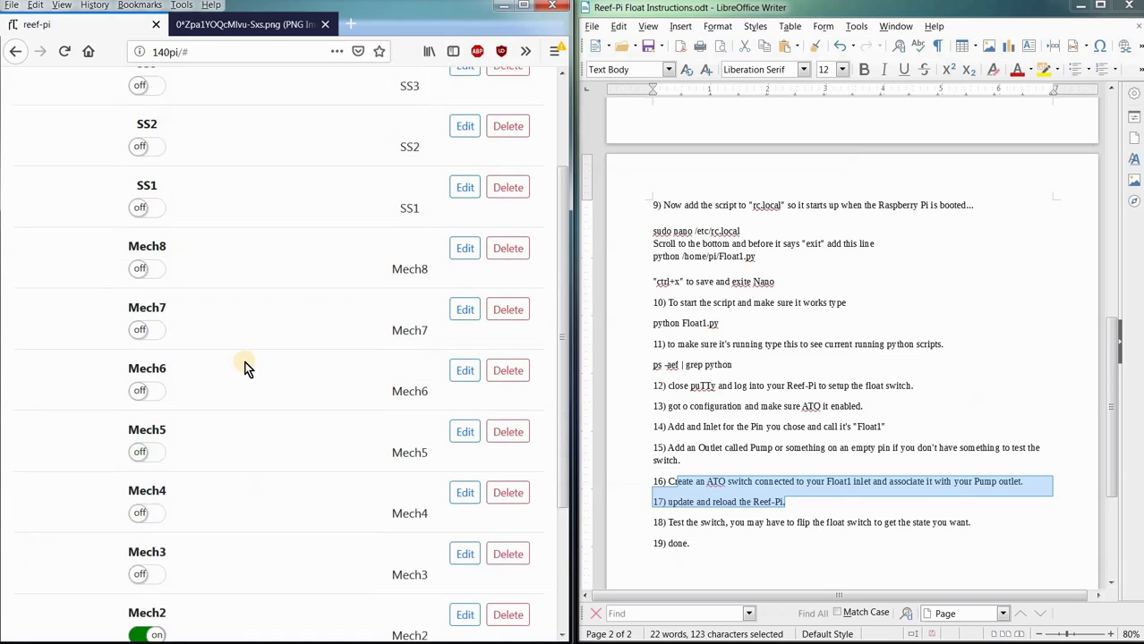
left_click(523, 88)
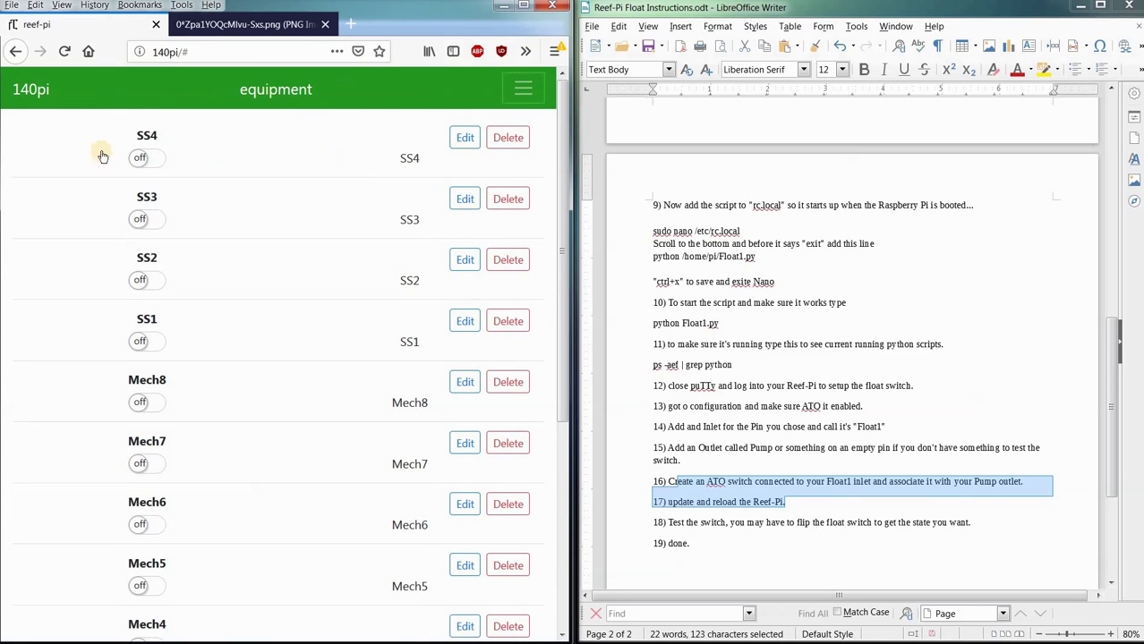
left_click(42, 119)
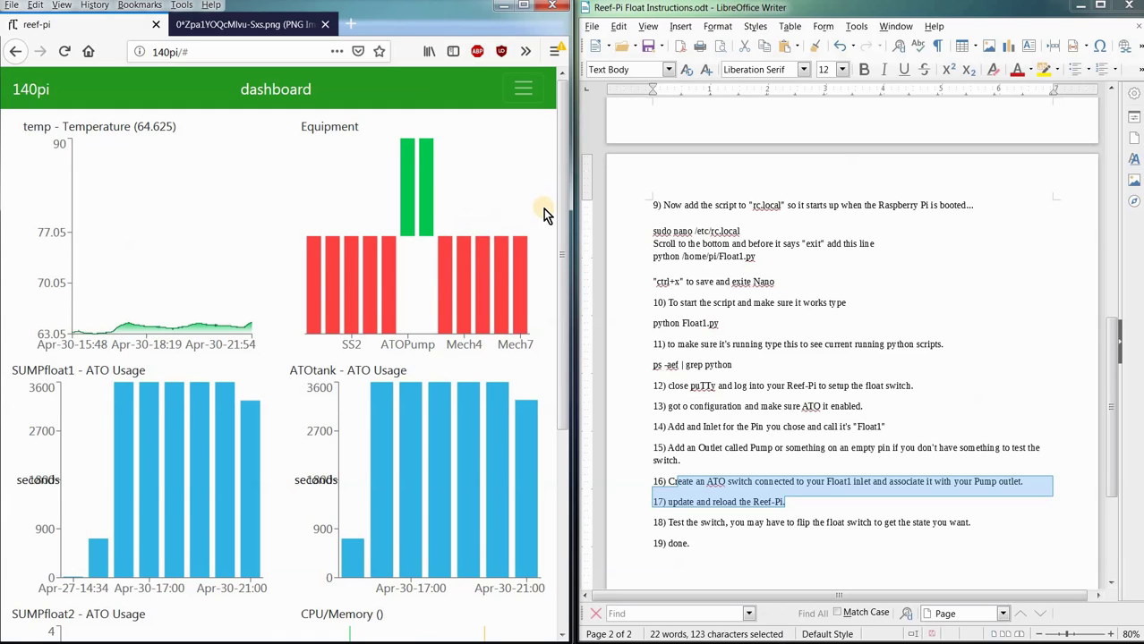
scroll(543, 209, "down", 5)
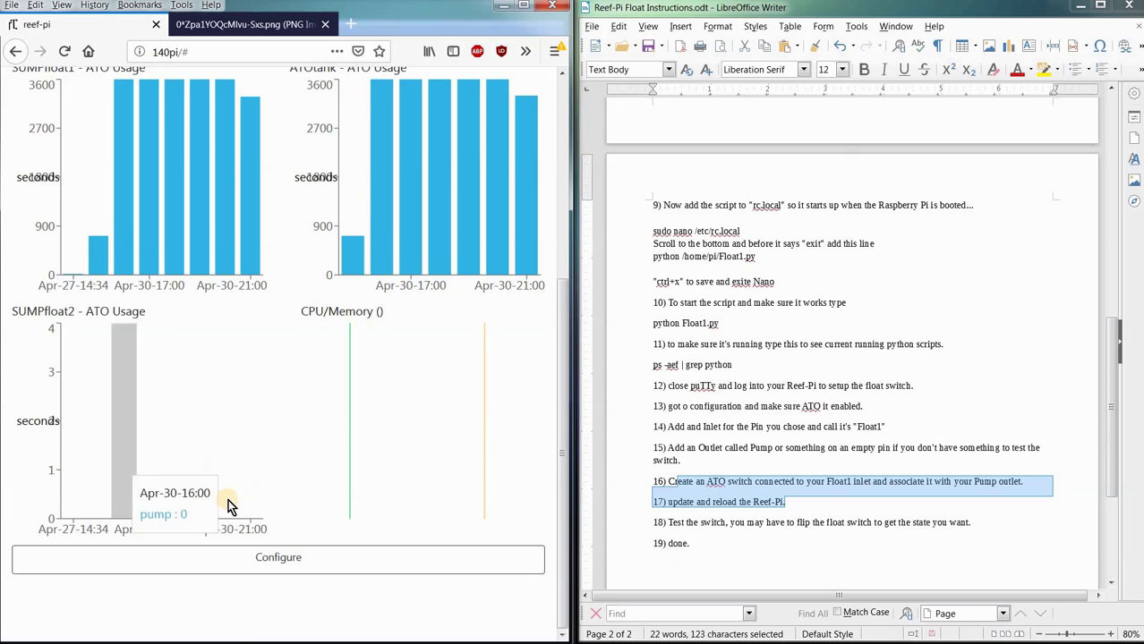
scroll(230, 500, "up", 1)
scroll(374, 530, "up", 3)
left_click(800, 523)
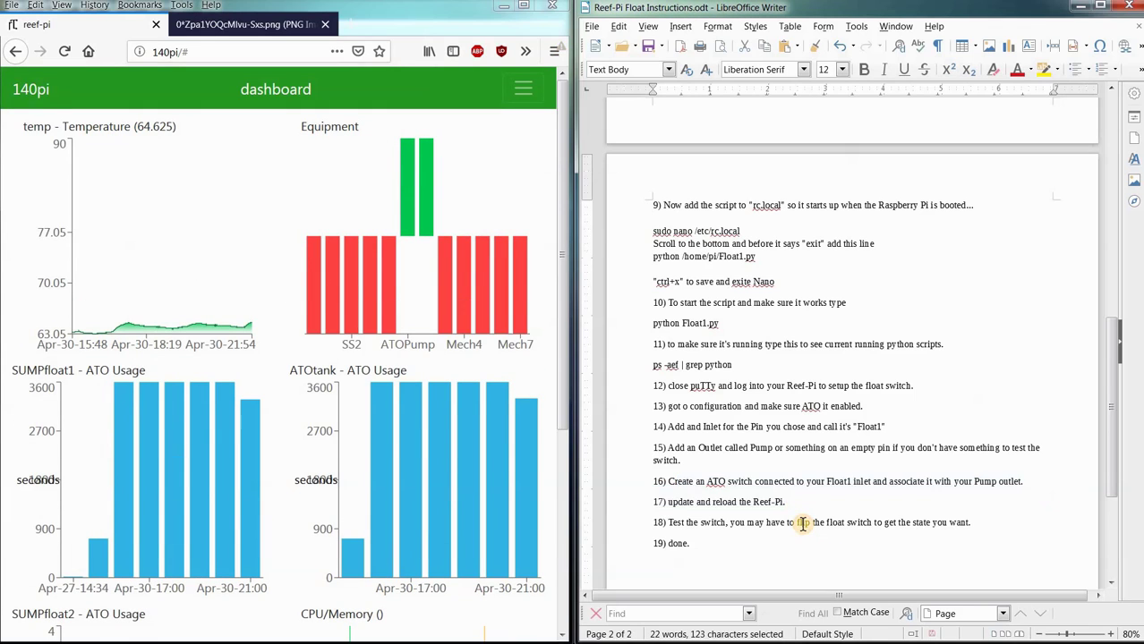
scroll(802, 525, "down", 2)
scroll(803, 525, "up", 8)
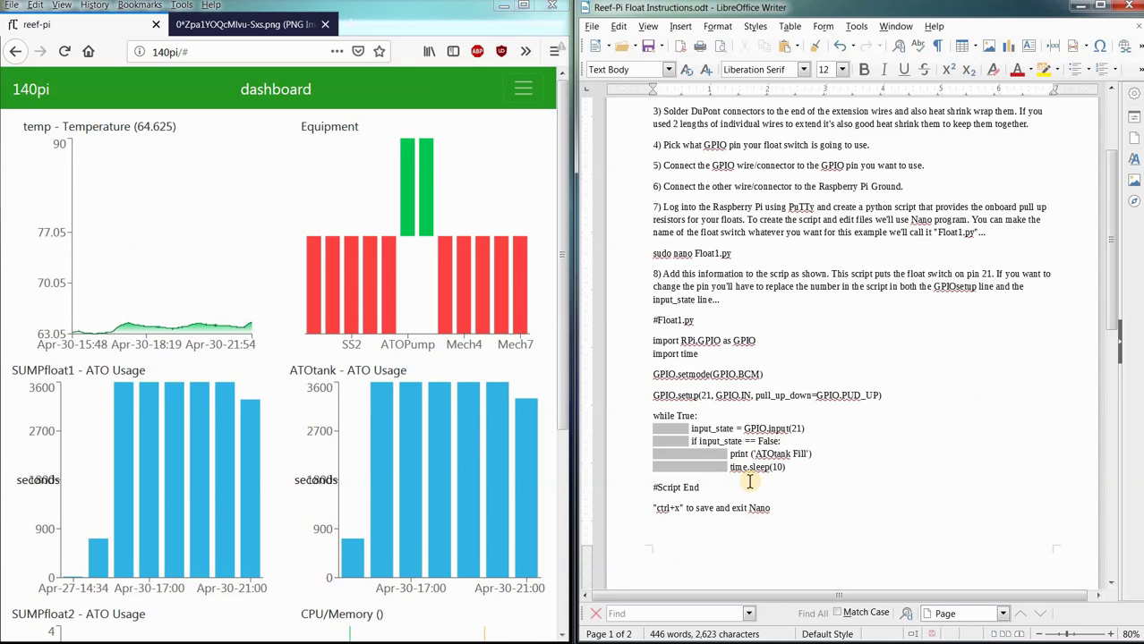
scroll(750, 481, "down", 4)
scroll(717, 524, "down", 2)
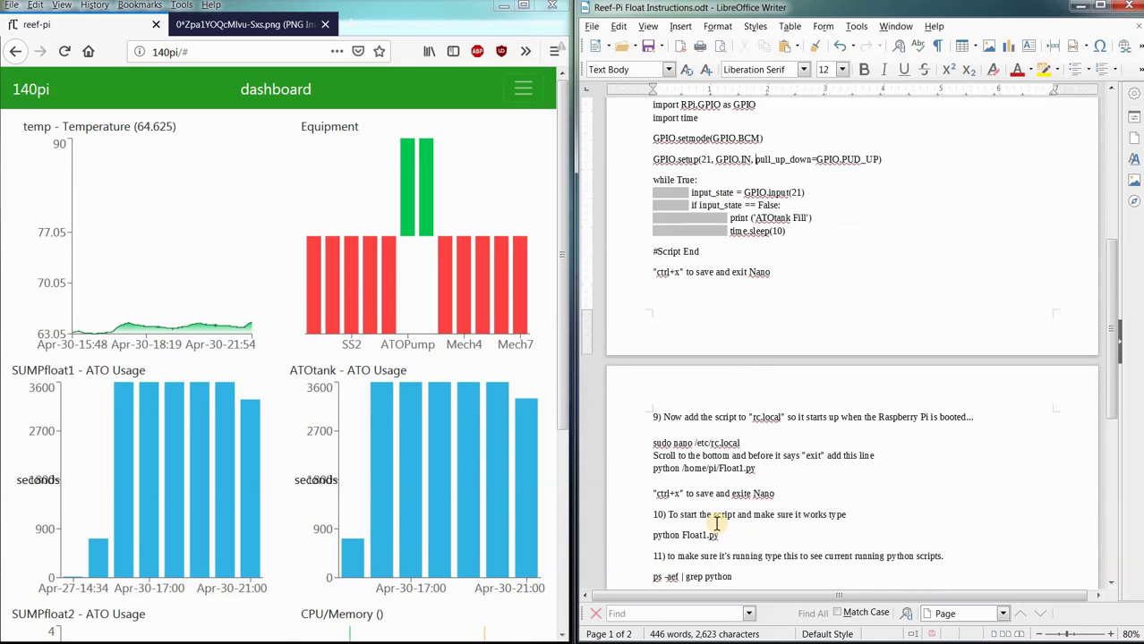
scroll(717, 524, "down", 3)
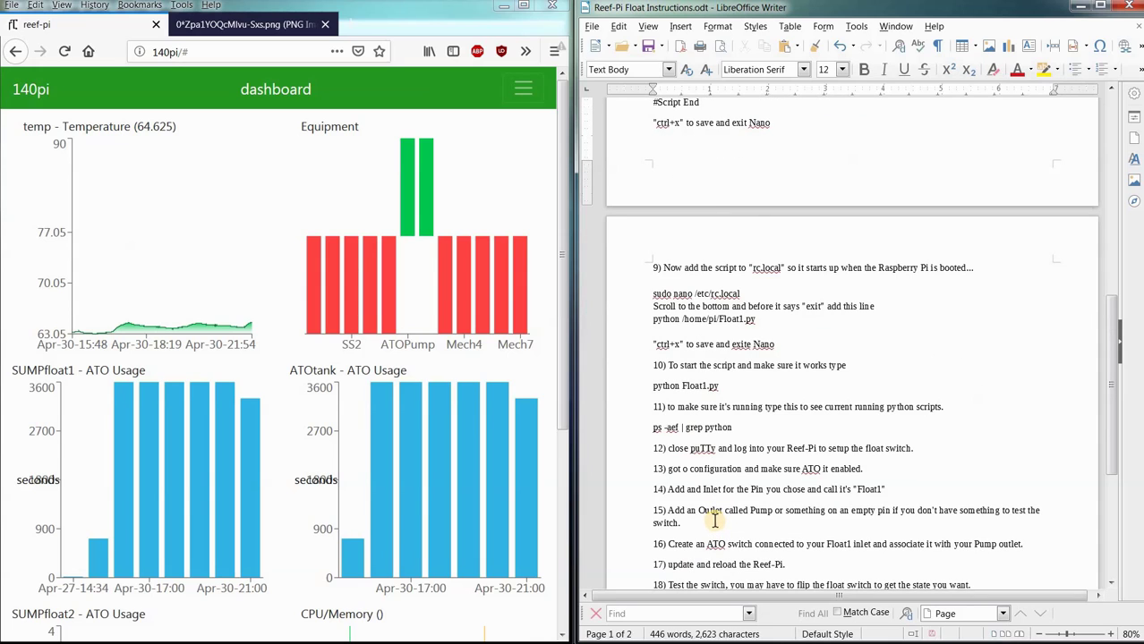
scroll(737, 474, "down", 2)
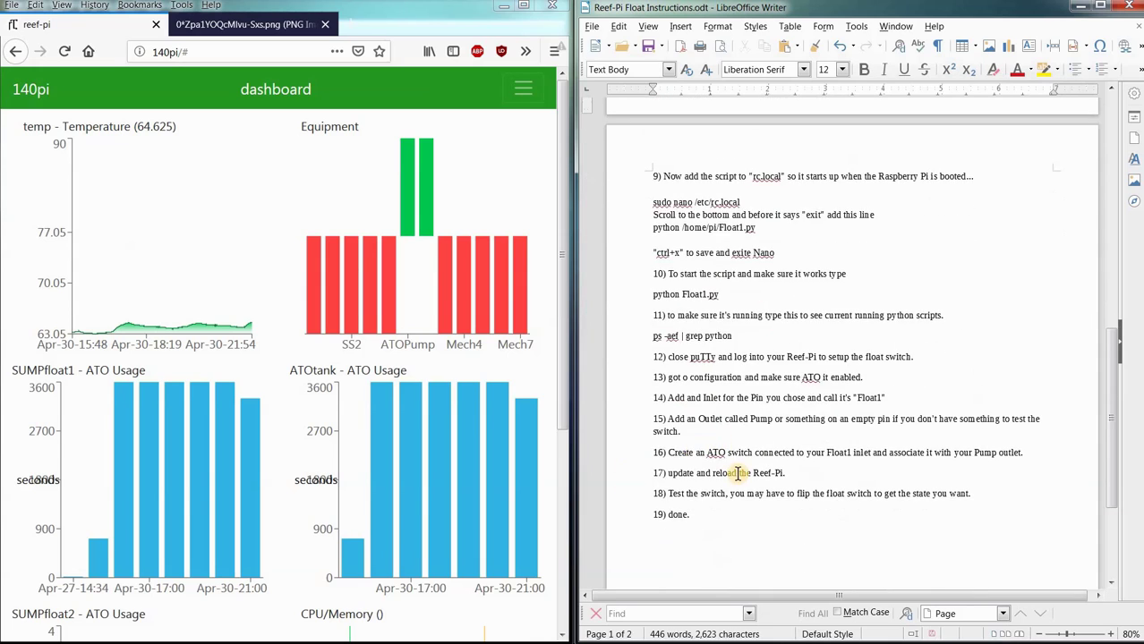
scroll(737, 474, "up", 3)
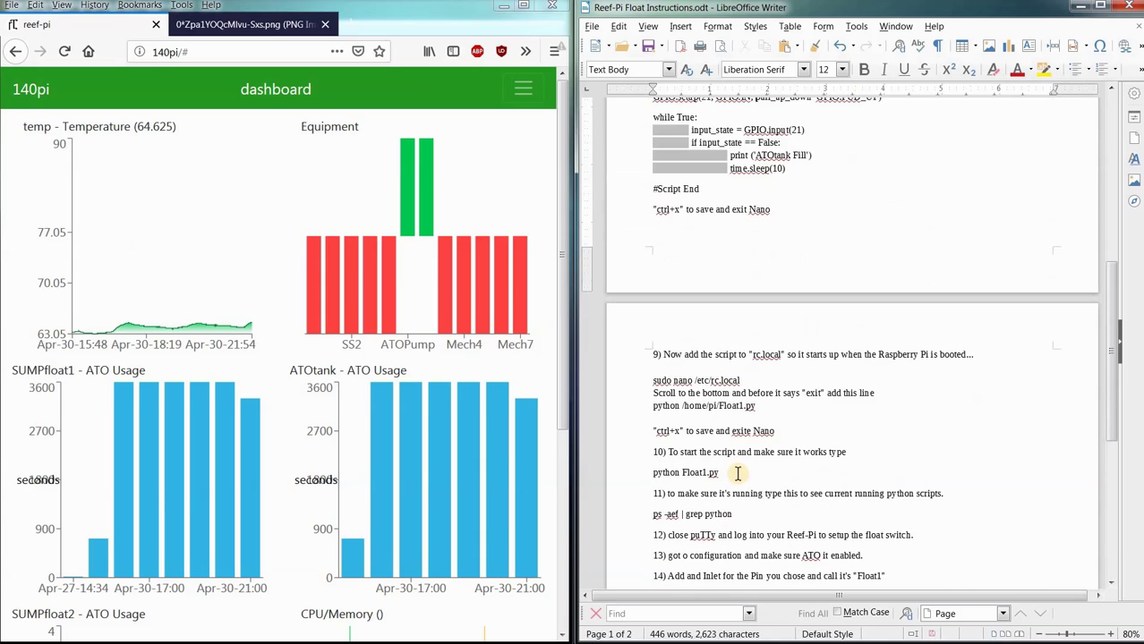